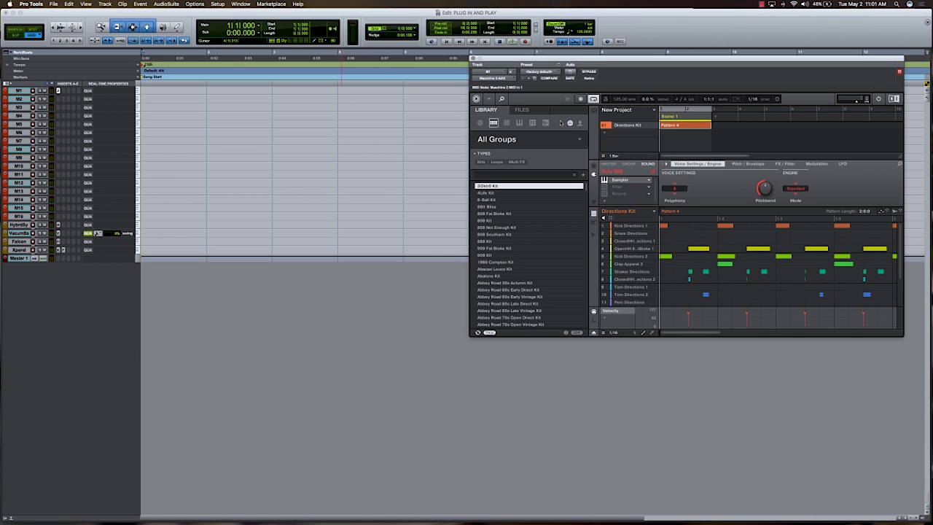
Audition Maschine's Pattern 4, drop it as MIDI clips on M1–M16 at bar 1, then delete it from Maschine.
{"action": "key", "text": "space"}
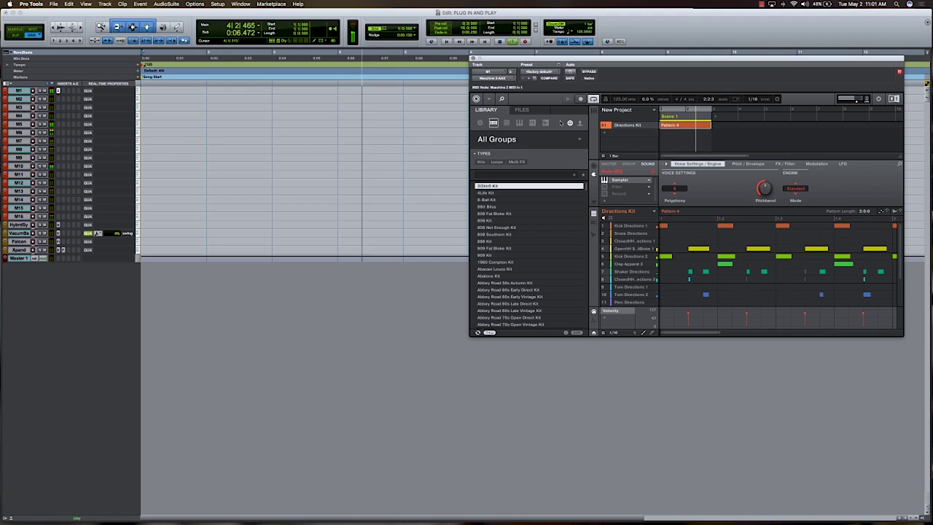
{"action": "key", "text": "space"}
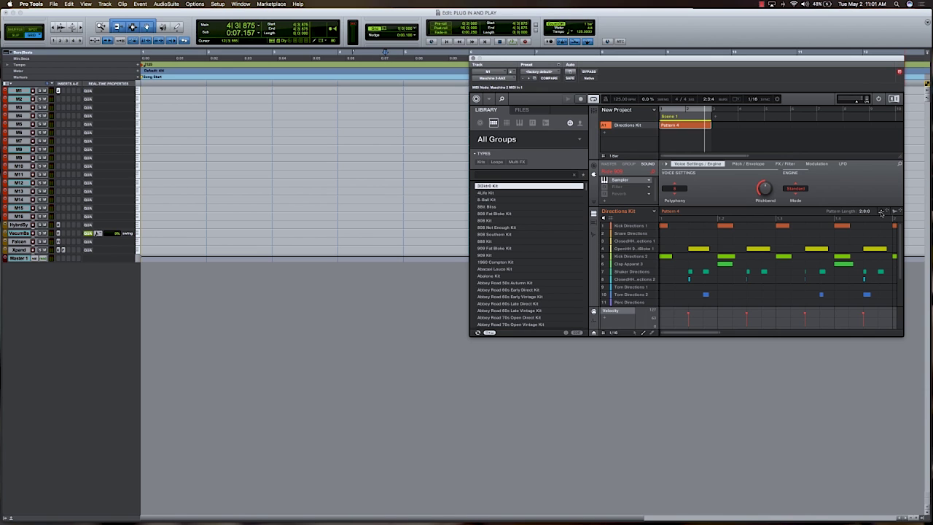
{"action": "left_click_drag", "start_coordinate": [881, 212], "coordinate": [149, 89]}
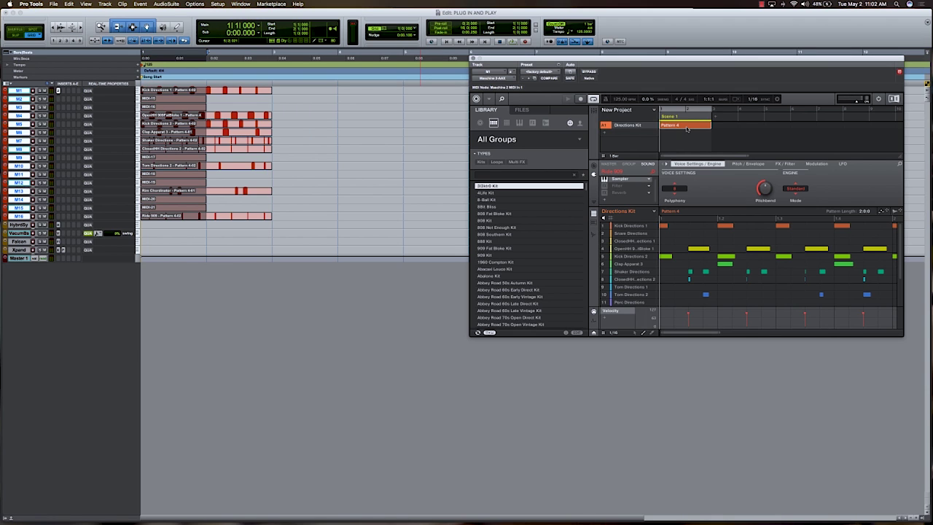
{"action": "key", "text": "Delete"}
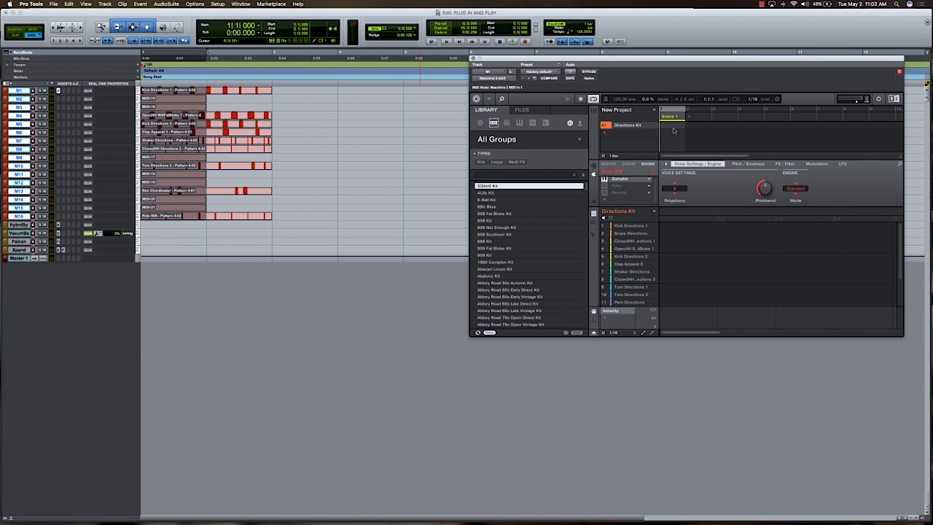
Play back the new MIDI drum clips, then select all clips from bar 1 to bar 3.
{"action": "key", "text": "space"}
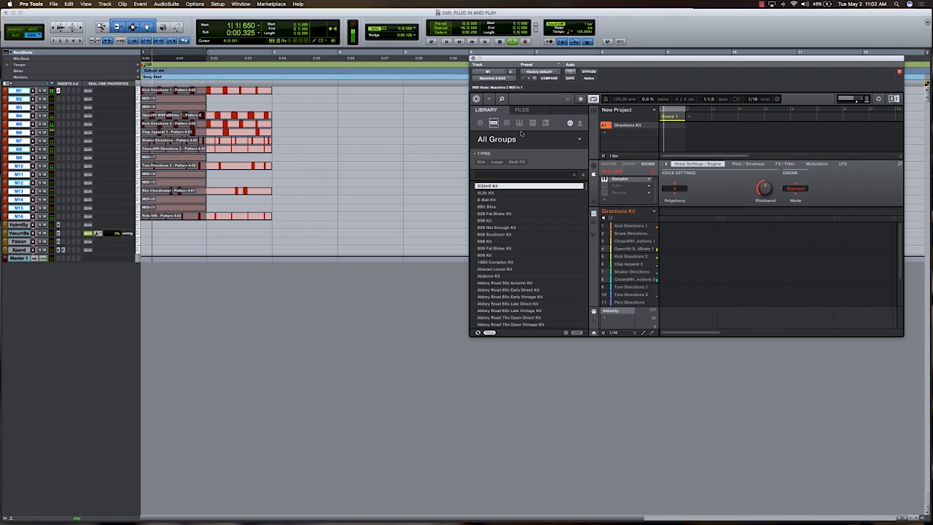
{"action": "left_click", "coordinate": [306, 246]}
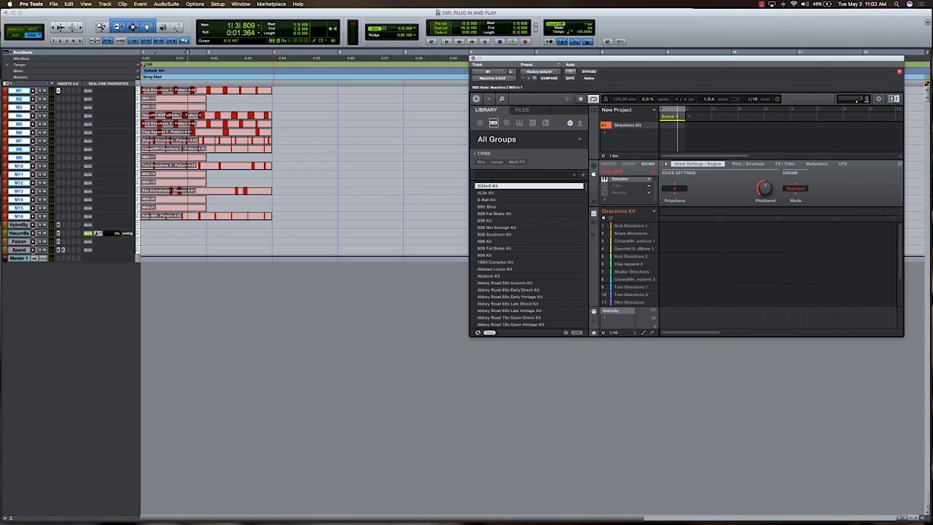
{"action": "key", "text": "super+a"}
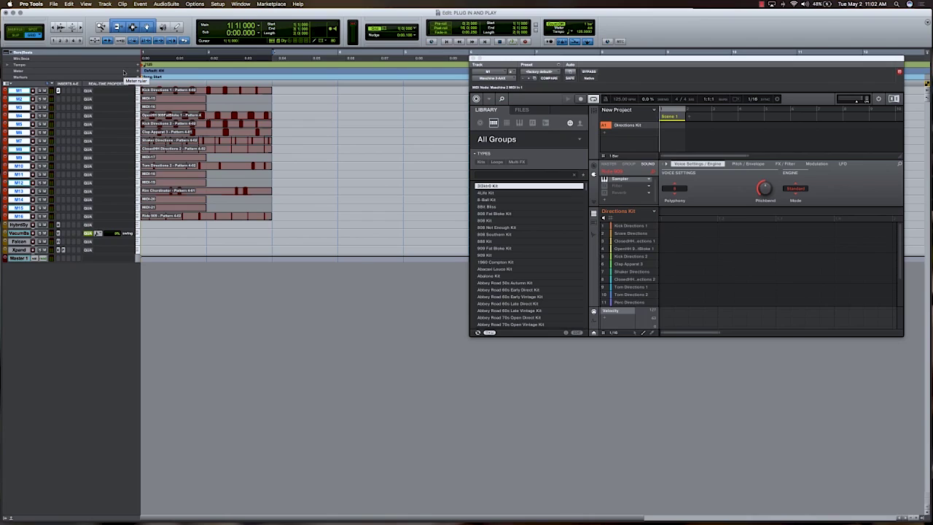
Group the drum clips into Group-01 and close the Maschine plugin window.
{"action": "key", "text": "super+alt+g"}
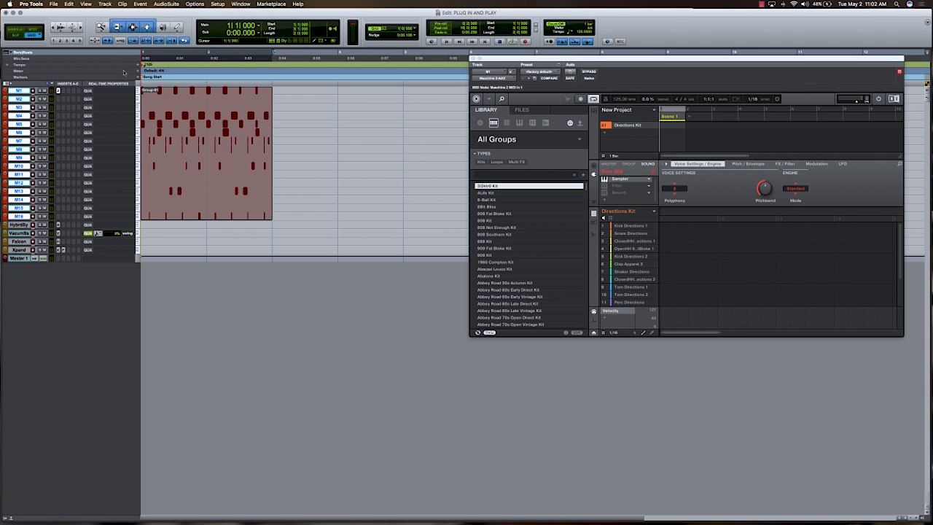
{"action": "left_click", "coordinate": [473, 59]}
{"action": "key", "text": "super+d"}
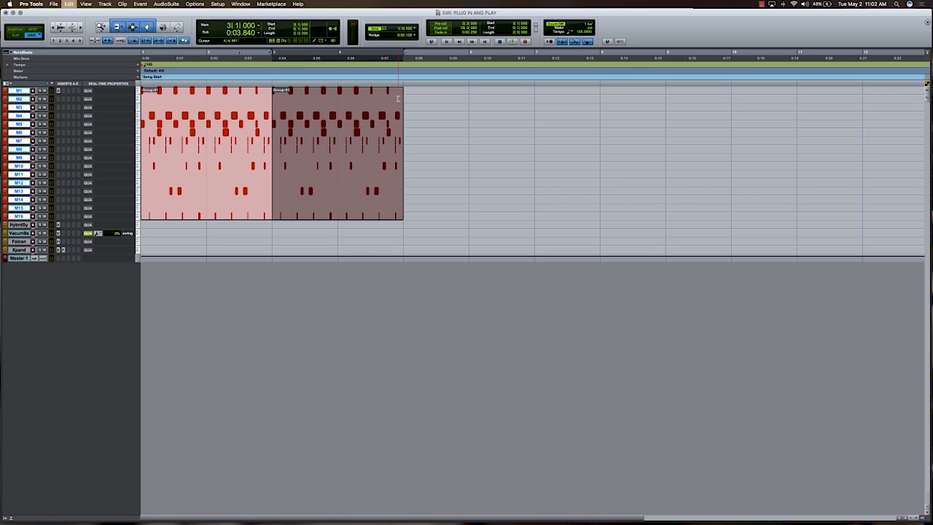
{"action": "key", "text": "super+z"}
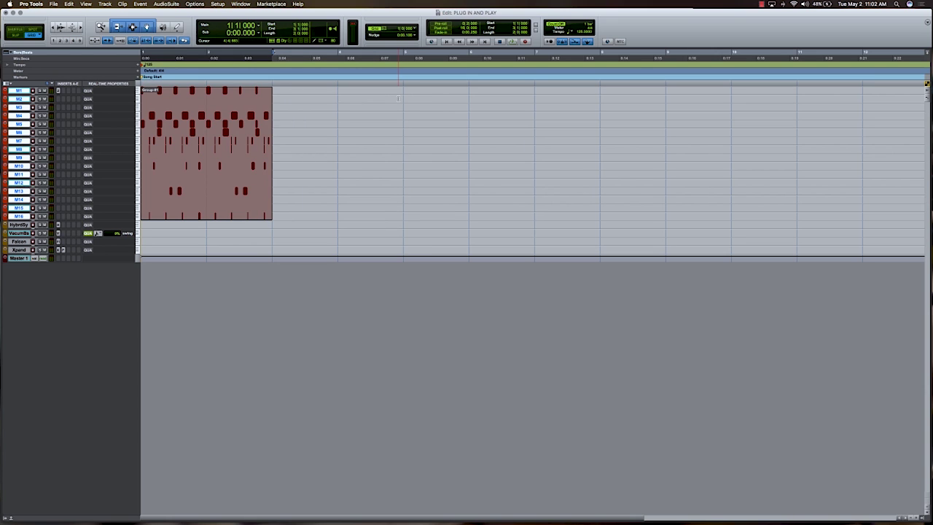
Loop Group-01 out to bar 10 and bring up the Sound Libraries workspace.
{"action": "key", "text": "alt+super+l"}
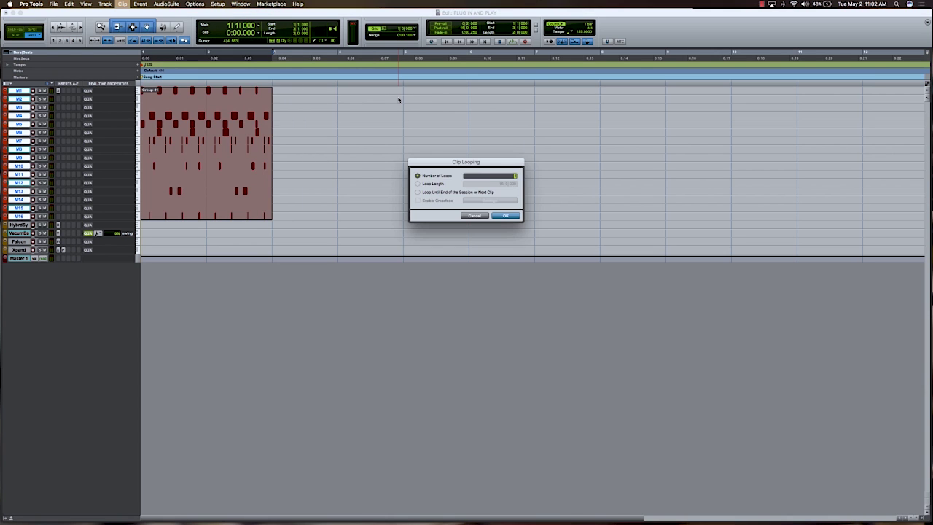
{"action": "key", "text": "Escape"}
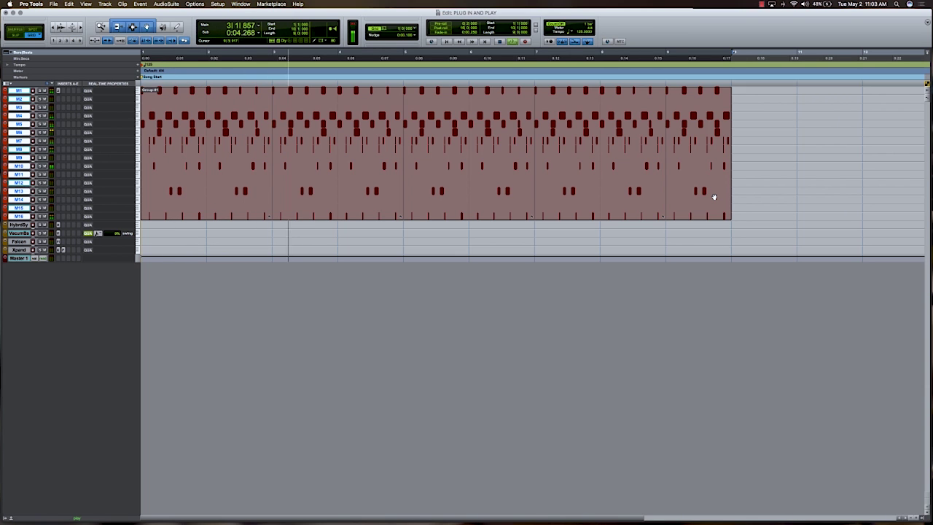
{"action": "key", "text": "alt+semicolon"}
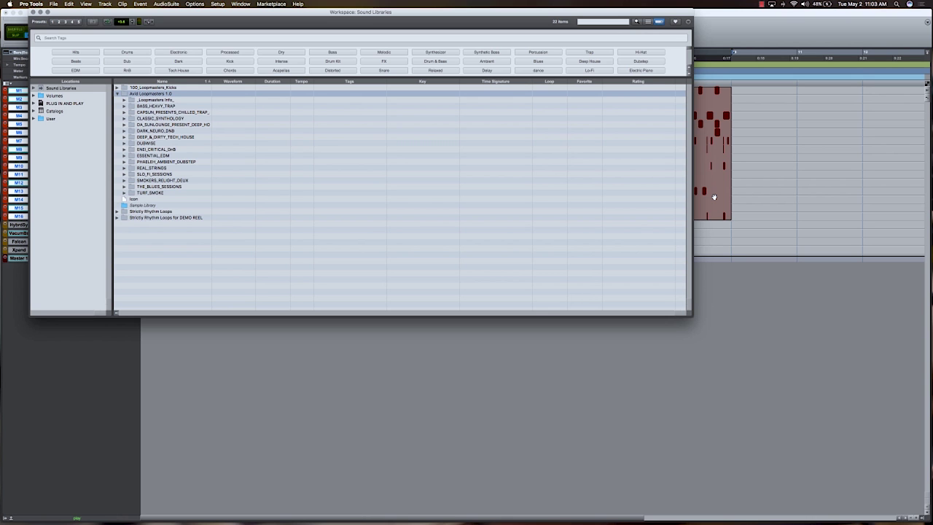
Filter the sound library by Drums and Percussion, audition loops, and raise preview volume to about +6.7.
{"action": "left_click", "coordinate": [123, 52]}
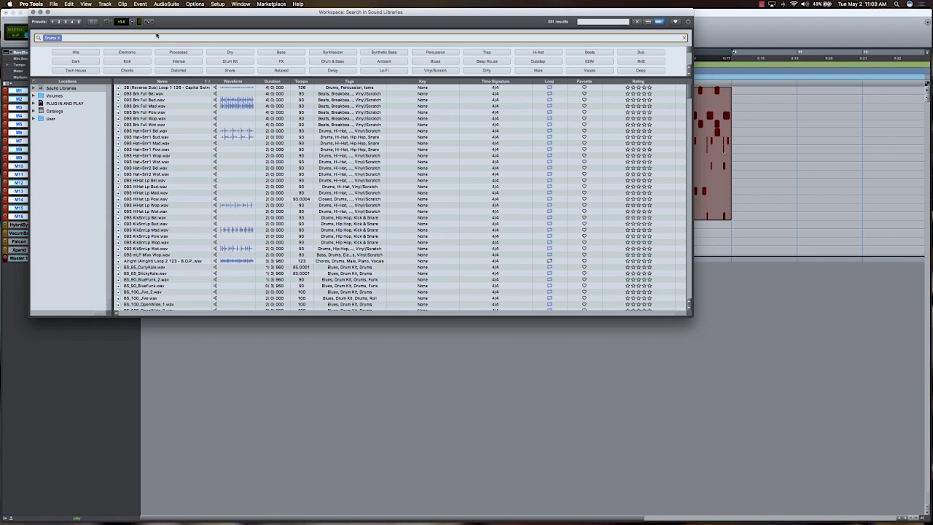
{"action": "type", "text": "Percussion"}
{"action": "key", "text": "Return"}
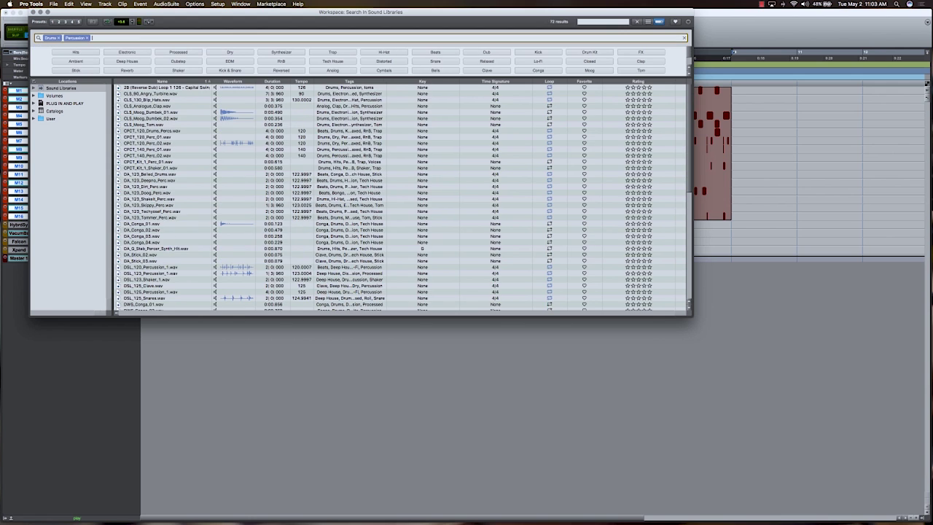
{"action": "left_click", "coordinate": [149, 22]}
{"action": "left_click", "coordinate": [141, 113]}
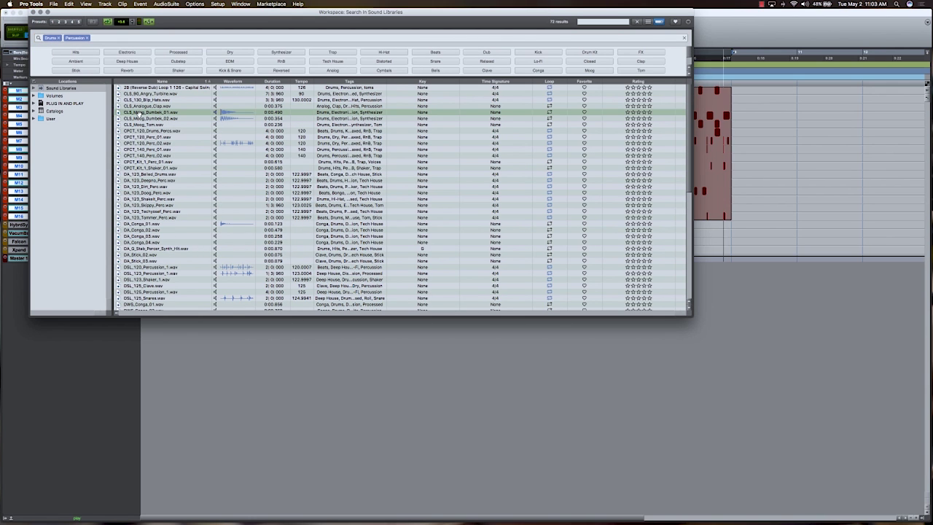
{"action": "left_click", "coordinate": [145, 99]}
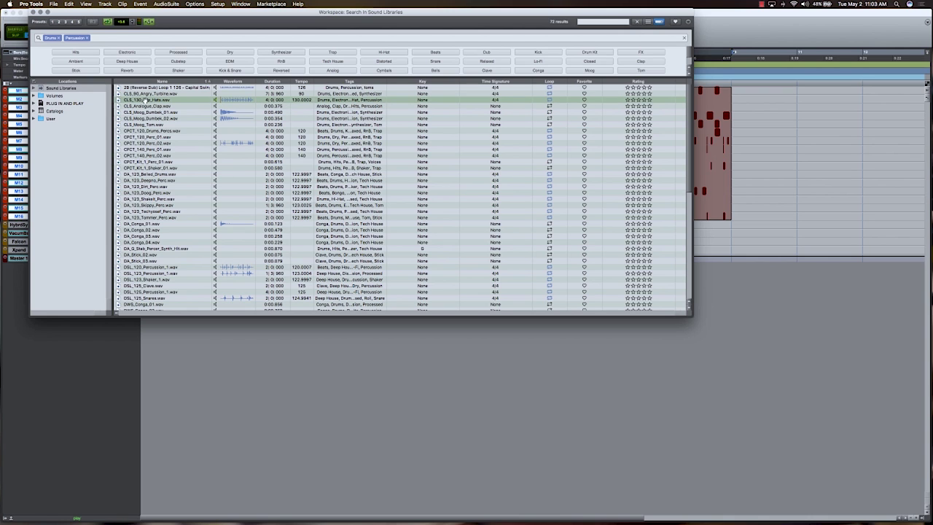
{"action": "left_click", "coordinate": [149, 268]}
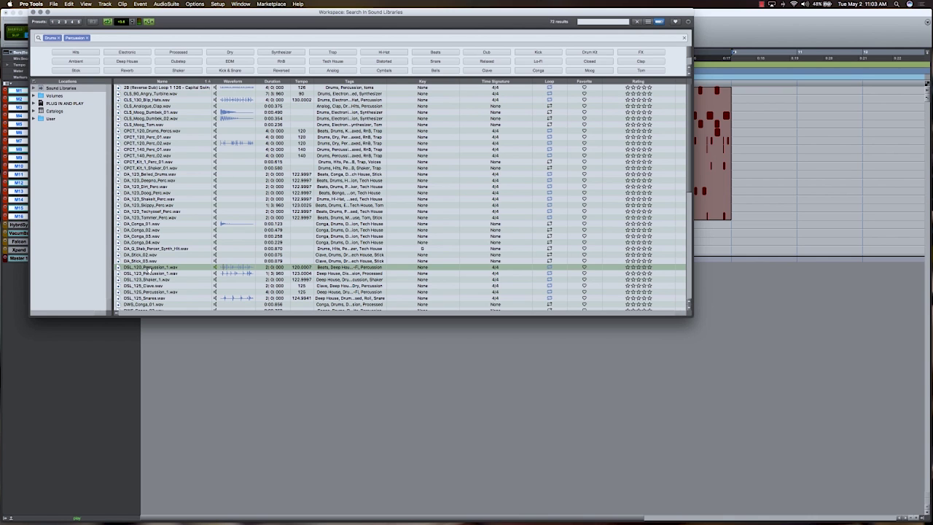
{"action": "left_click", "coordinate": [125, 22]}
{"action": "left_click_drag", "start_coordinate": [123, 21], "coordinate": [125, 23]}
Add DSL_120_Percussion_1.wav as a new audio track at the session start and select its clip.
{"action": "left_click_drag", "start_coordinate": [193, 14], "coordinate": [425, 23]}
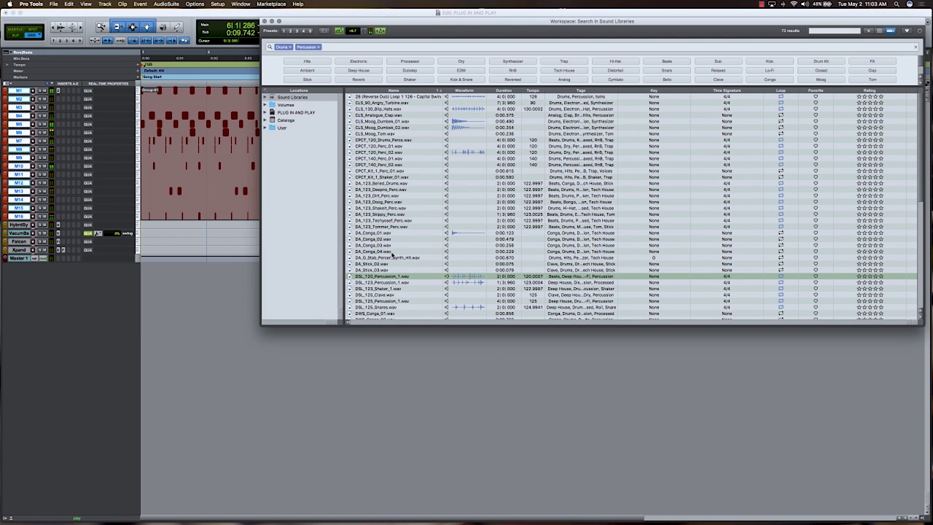
{"action": "left_click_drag", "start_coordinate": [366, 278], "coordinate": [151, 291]}
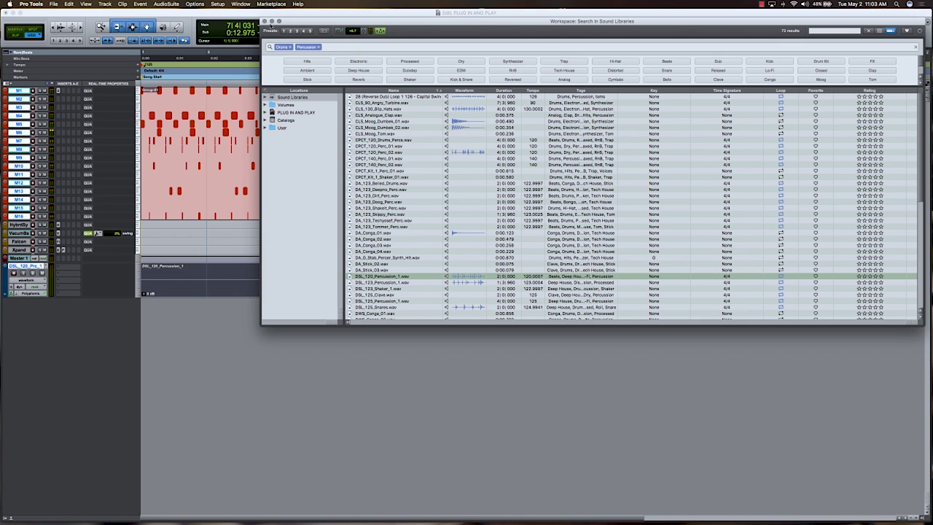
{"action": "left_click", "coordinate": [150, 291]}
{"action": "left_click", "coordinate": [168, 291]}
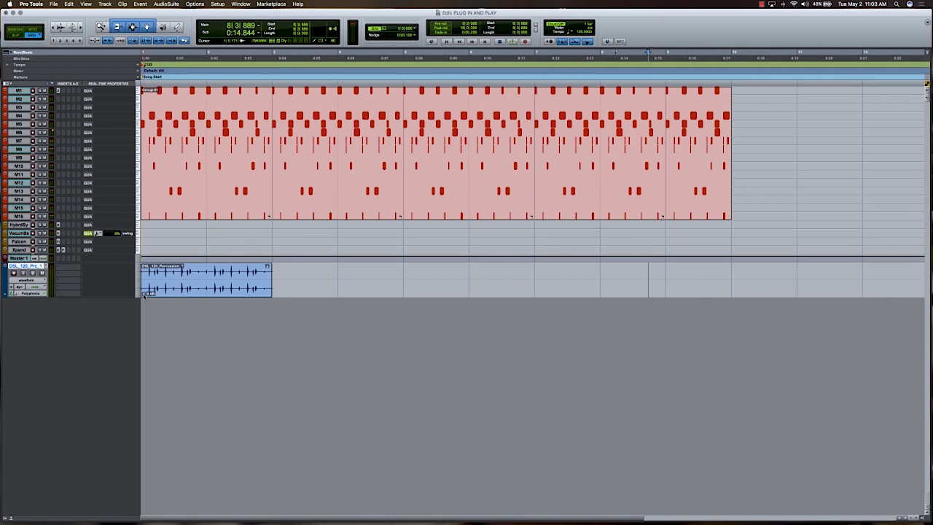
Loop the DSL_120_Percussion_1 clip across the timeline and move its track directly below M16.
{"action": "left_click", "coordinate": [196, 289]}
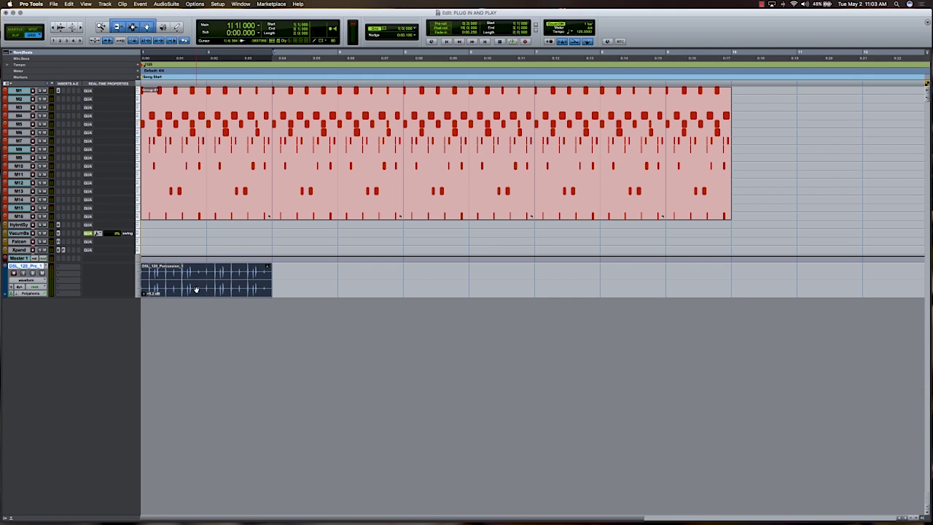
{"action": "key", "text": "space"}
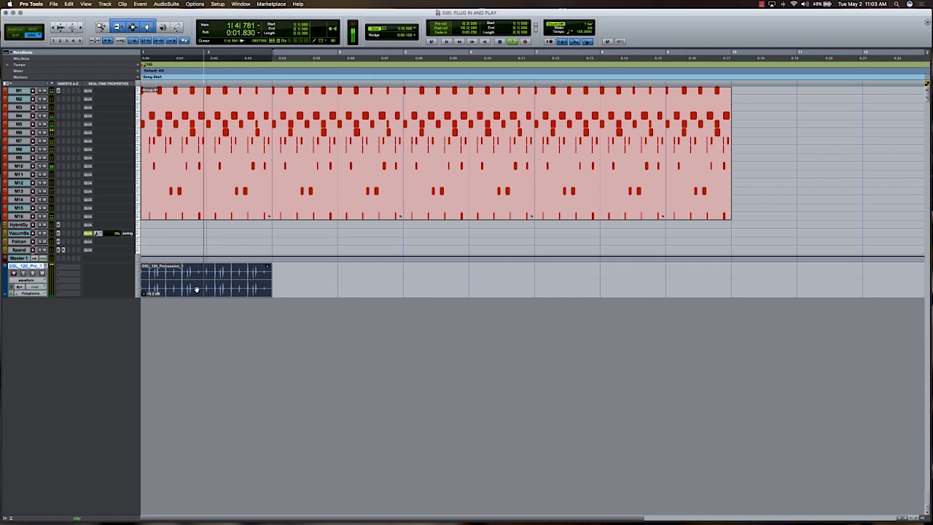
{"action": "key", "text": "alt+super+l"}
{"action": "key", "text": "Return"}
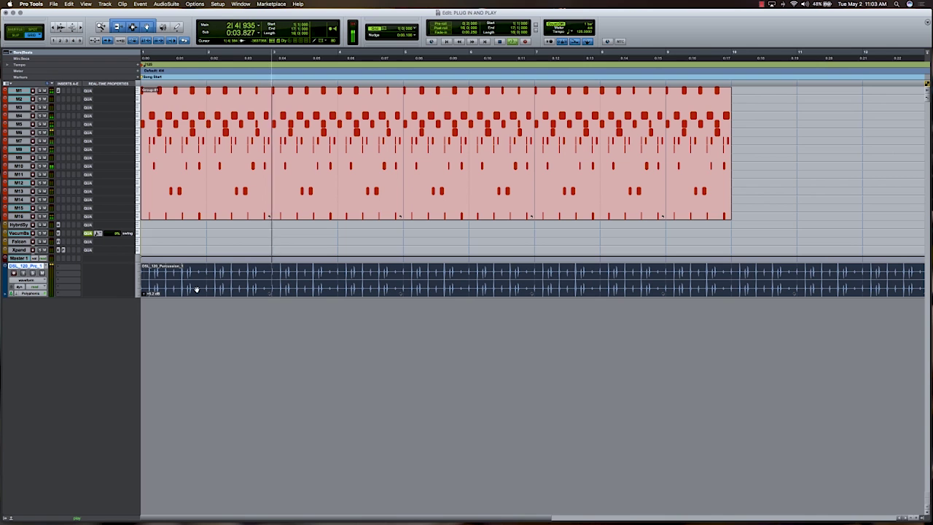
{"action": "left_click_drag", "start_coordinate": [26, 266], "coordinate": [26, 226]}
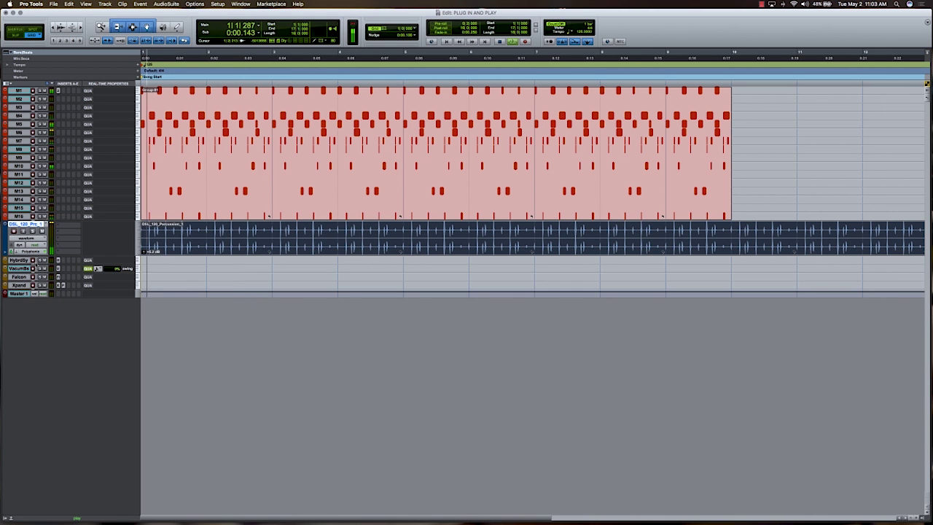
{"action": "left_click", "coordinate": [25, 225]}
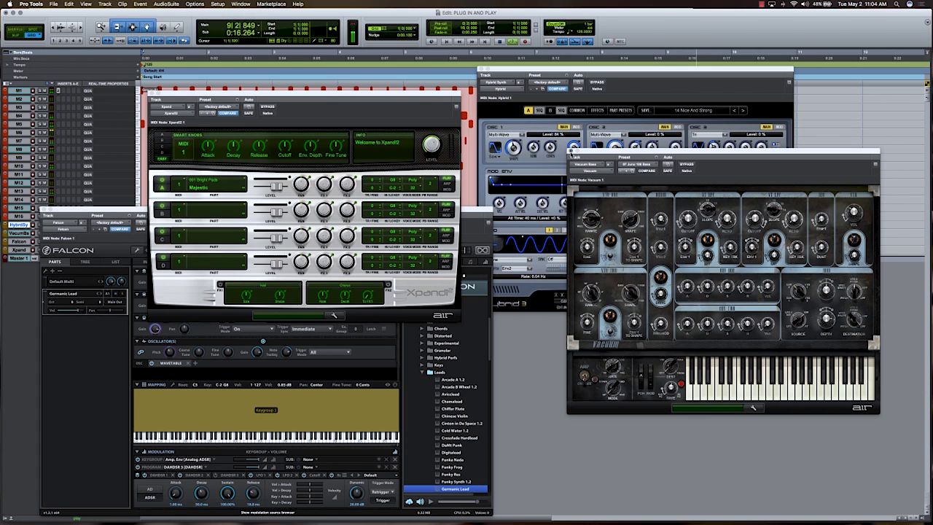
Close the Vacuum, Xpand2, Hybrid 3 and Falcon plugin windows and set the edit point at bar 2.
{"action": "left_click", "coordinate": [571, 153]}
{"action": "left_click", "coordinate": [151, 94]}
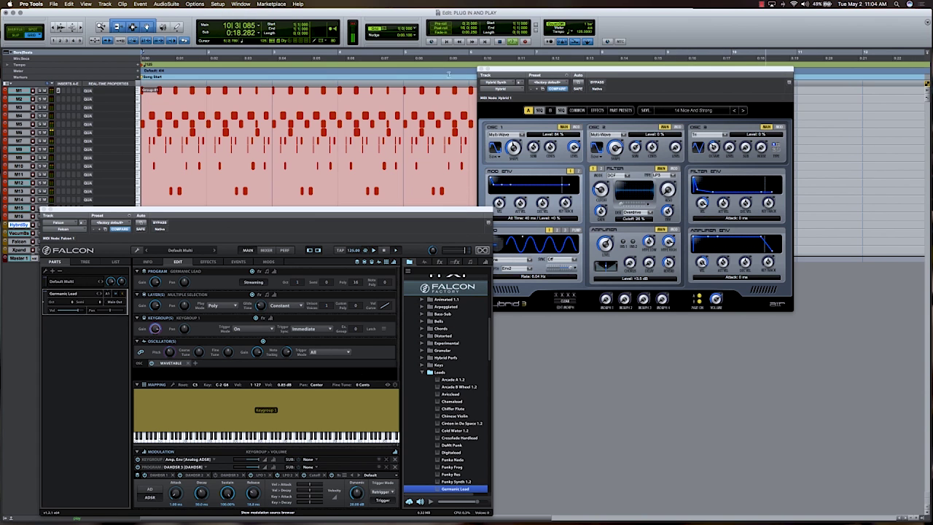
{"action": "left_click", "coordinate": [480, 70]}
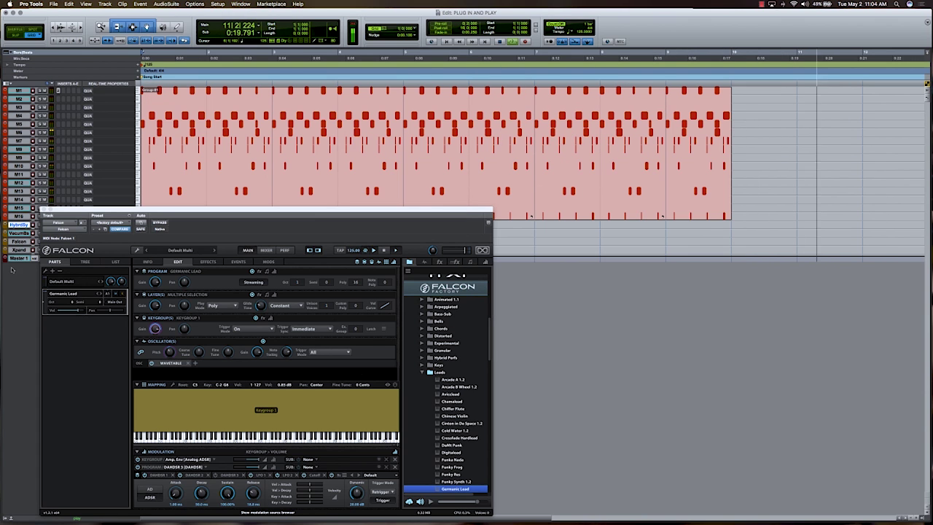
{"action": "left_click", "coordinate": [42, 210]}
{"action": "left_click", "coordinate": [230, 191]}
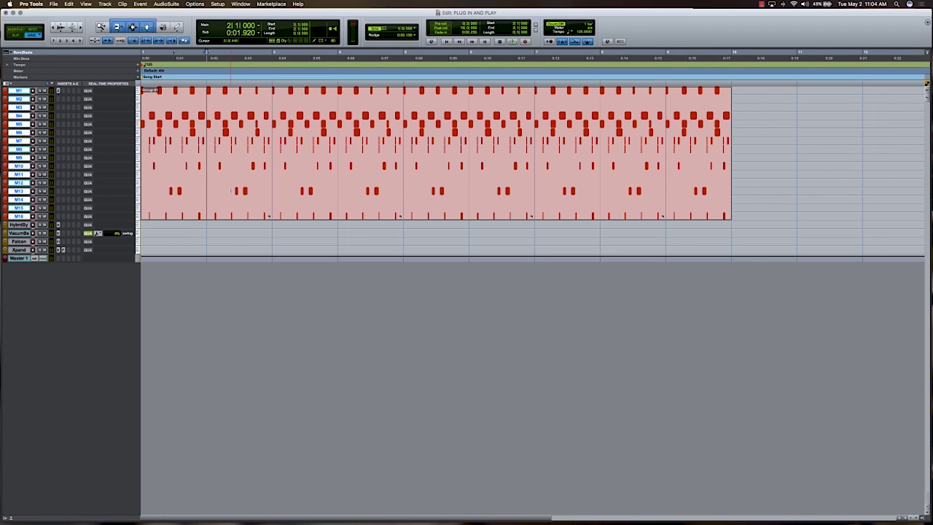
Select bars 1–3 on the Hybrid Synth track and start recording a part there.
{"action": "left_click", "coordinate": [169, 211]}
{"action": "key", "text": "space"}
{"action": "left_click", "coordinate": [17, 225]}
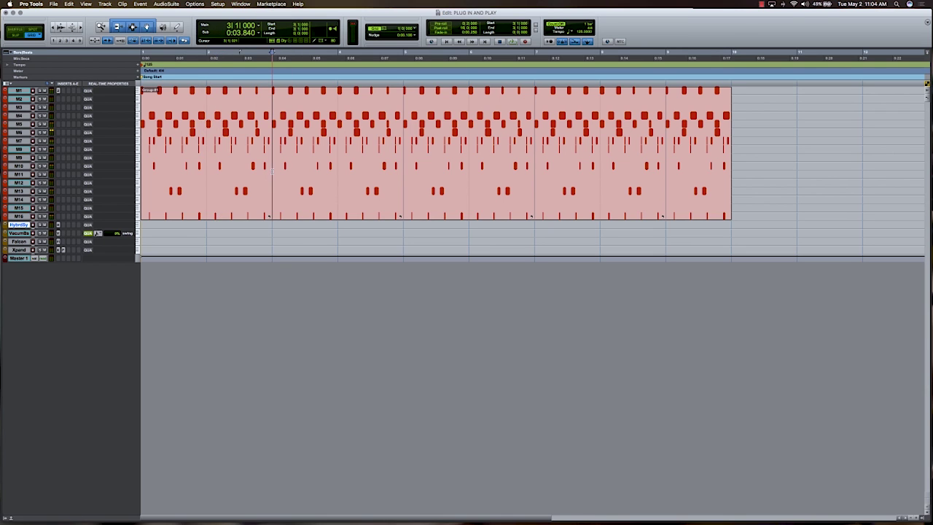
{"action": "left_click_drag", "start_coordinate": [272, 171], "coordinate": [98, 181]}
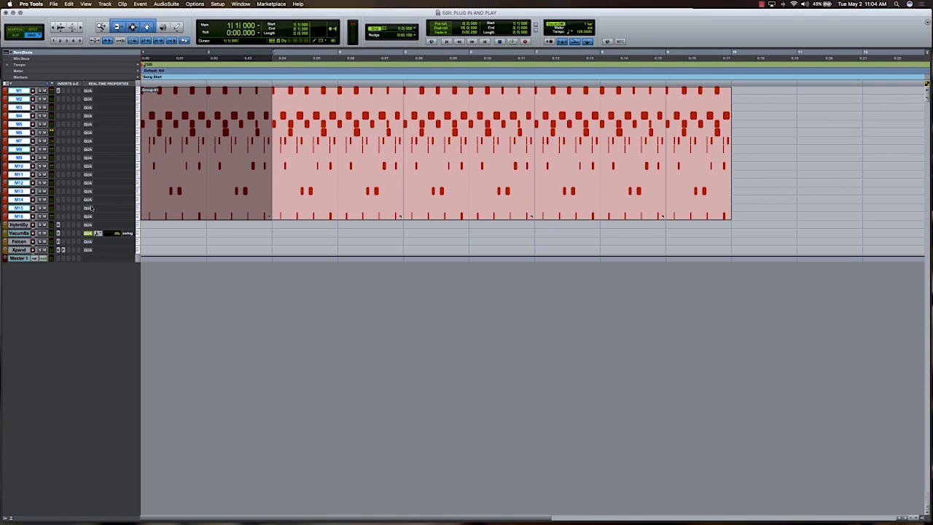
{"action": "left_click", "coordinate": [23, 226]}
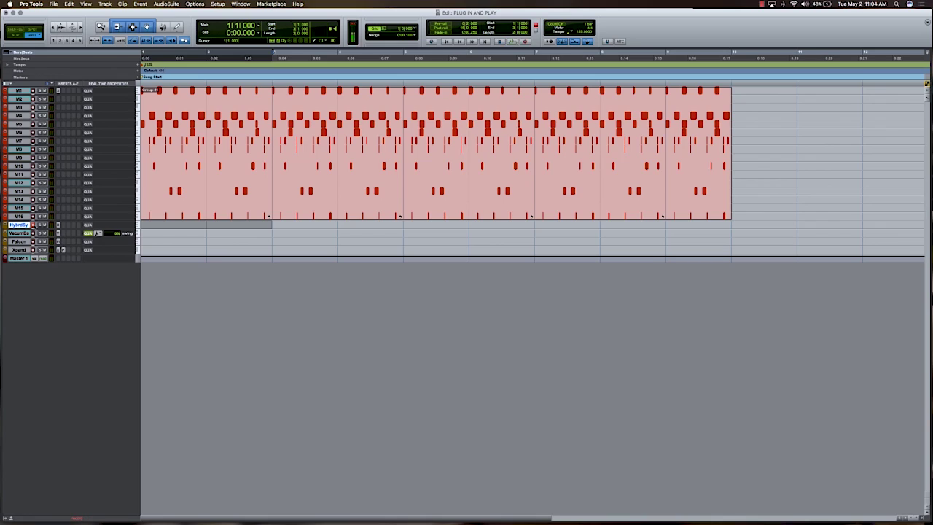
{"action": "key", "text": "super+space"}
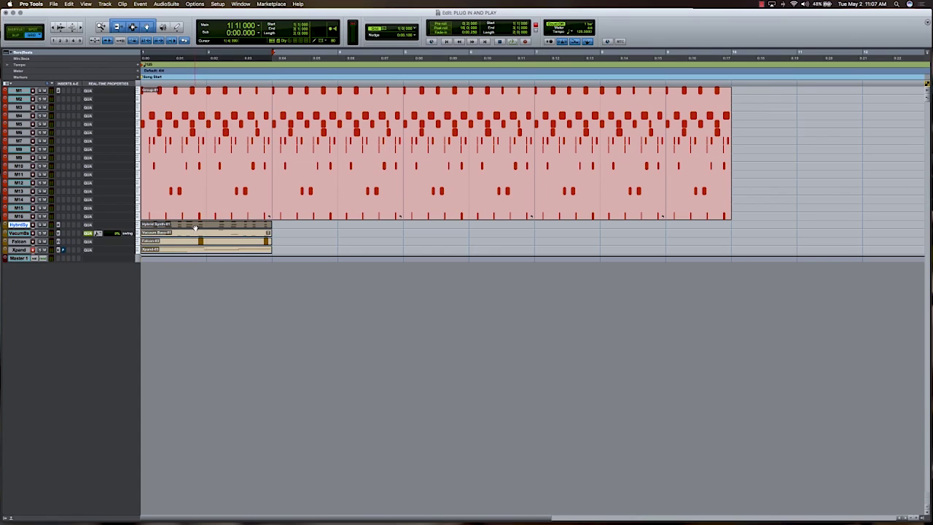
Select the recorded two-bar clips on all four instrument tracks.
{"action": "left_click_drag", "start_coordinate": [201, 240], "coordinate": [199, 252]}
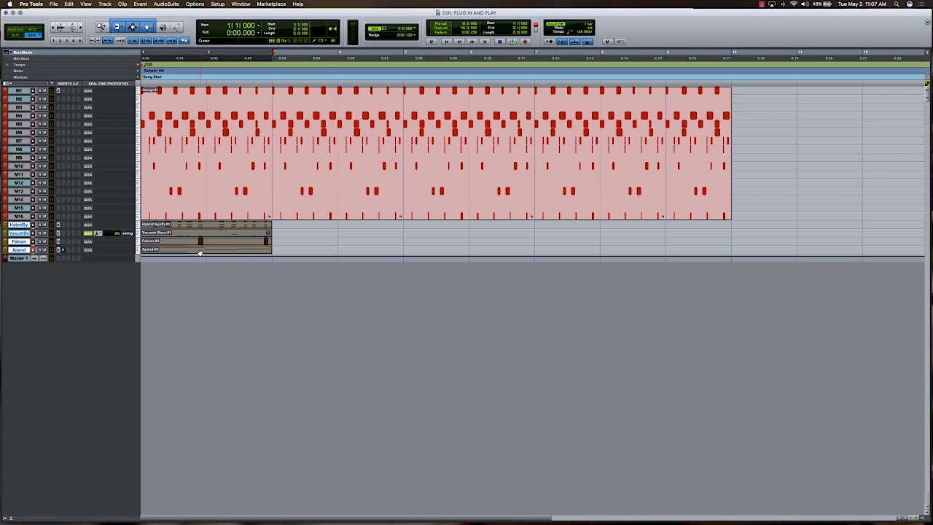
Combine the Hybrid Synth, Vacuum Bass, Falcon and Xpand clips into Group-04 and loop it.
{"action": "key", "text": "alt+super+g"}
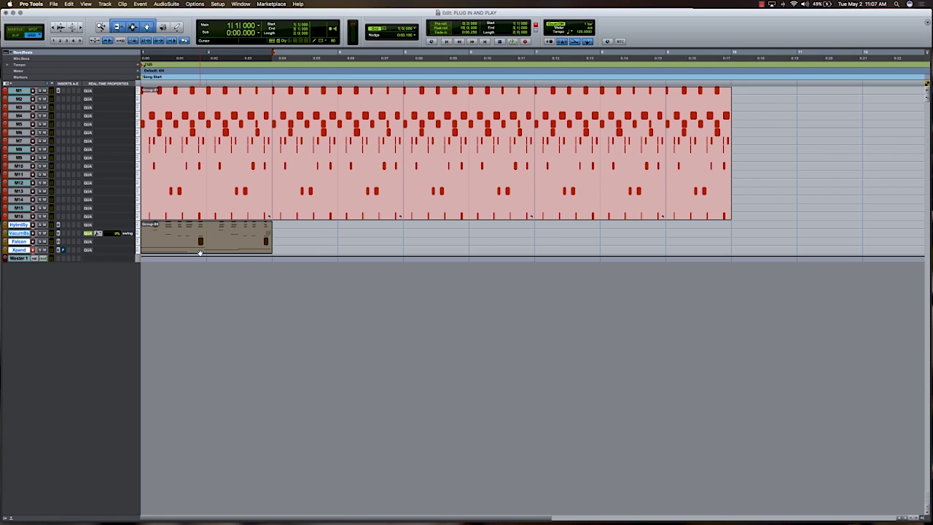
{"action": "key", "text": "alt+super+l"}
{"action": "key", "text": "Return"}
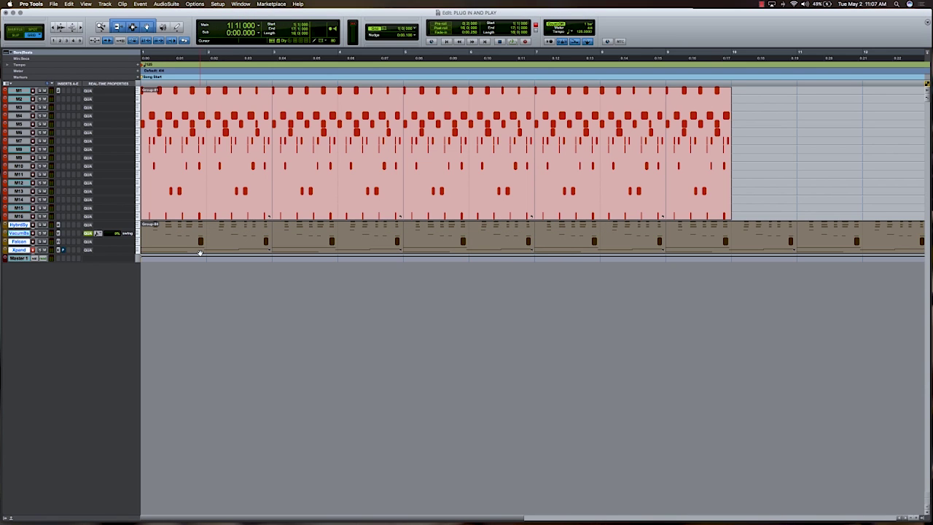